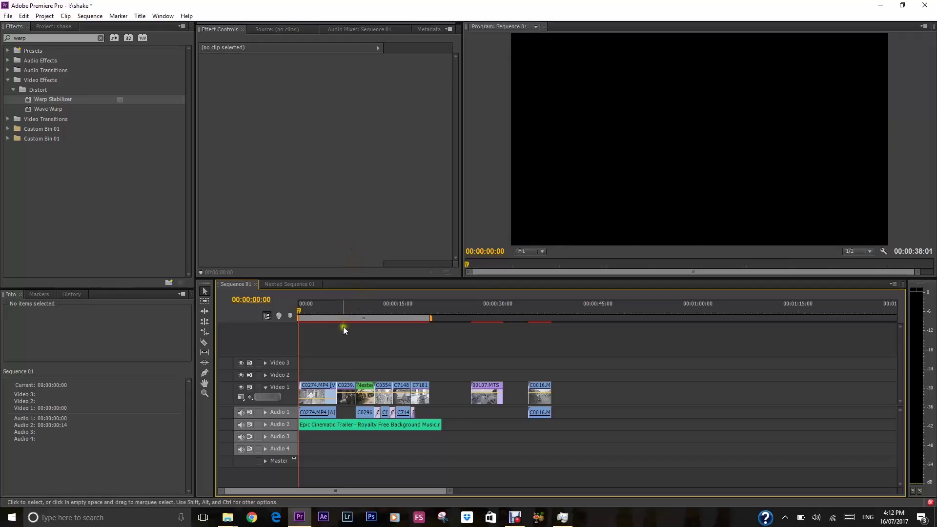
key("space")
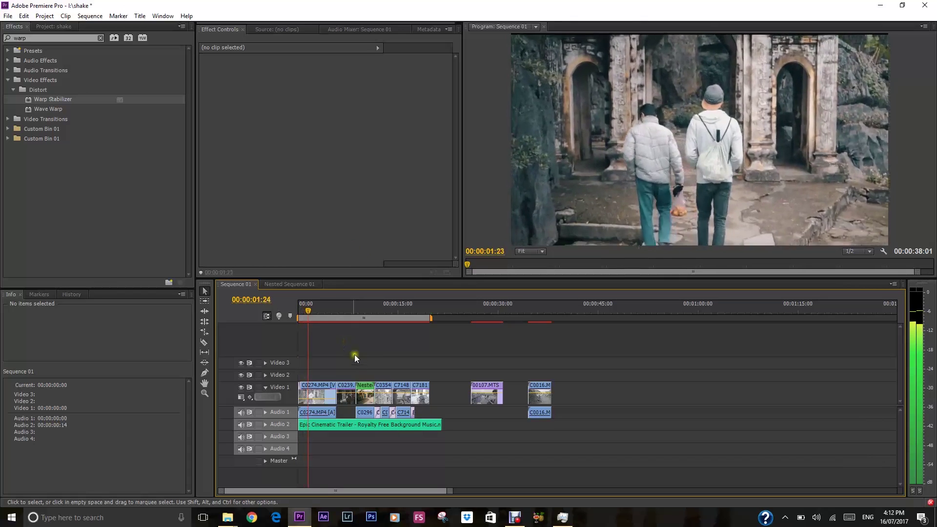
key("space")
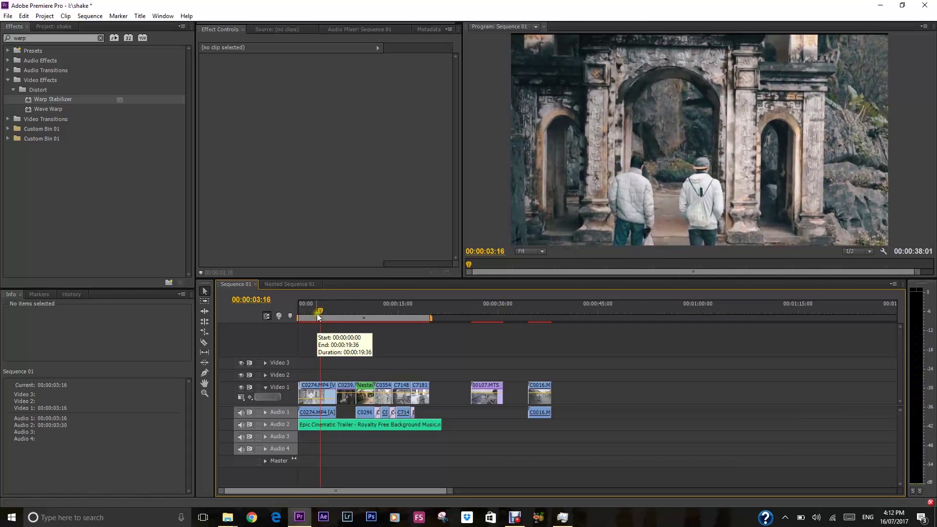
left_click_drag(321, 311, 316, 317)
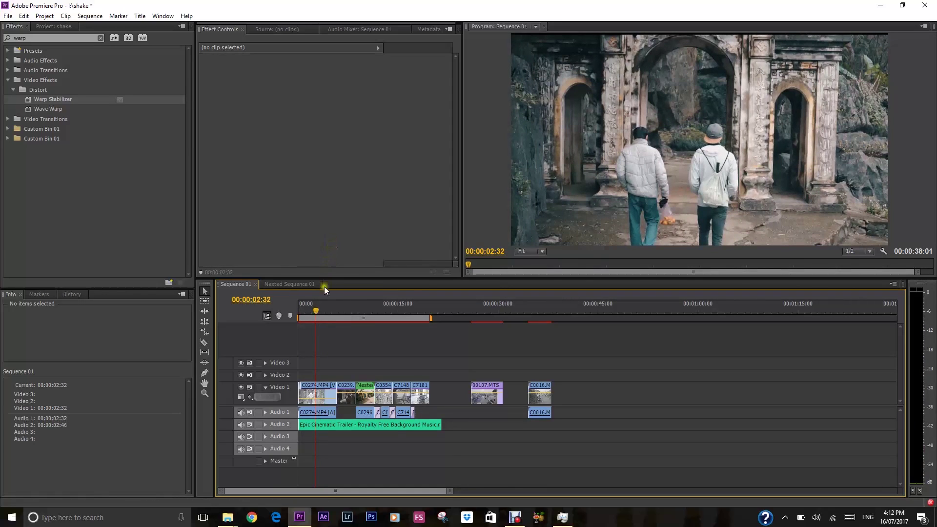
left_click_drag(314, 309, 309, 318)
key("space")
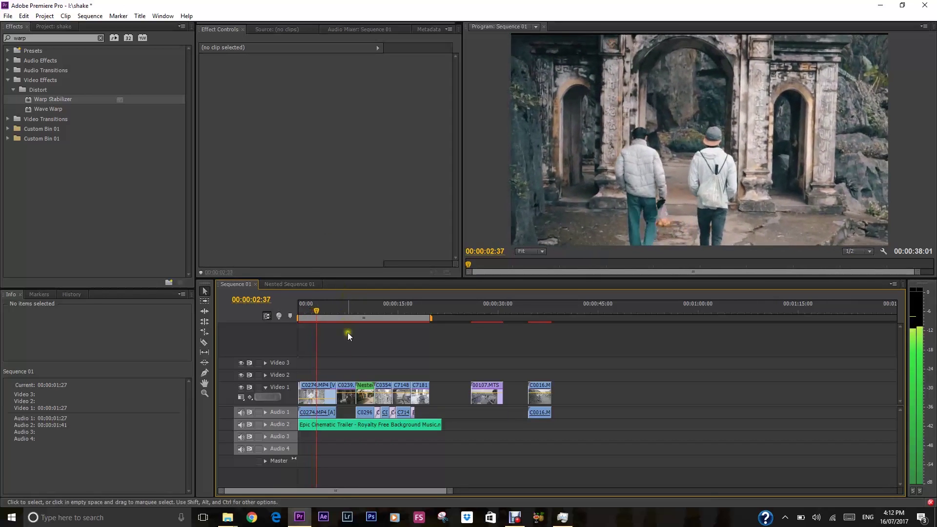
left_click_drag(350, 350, 338, 349)
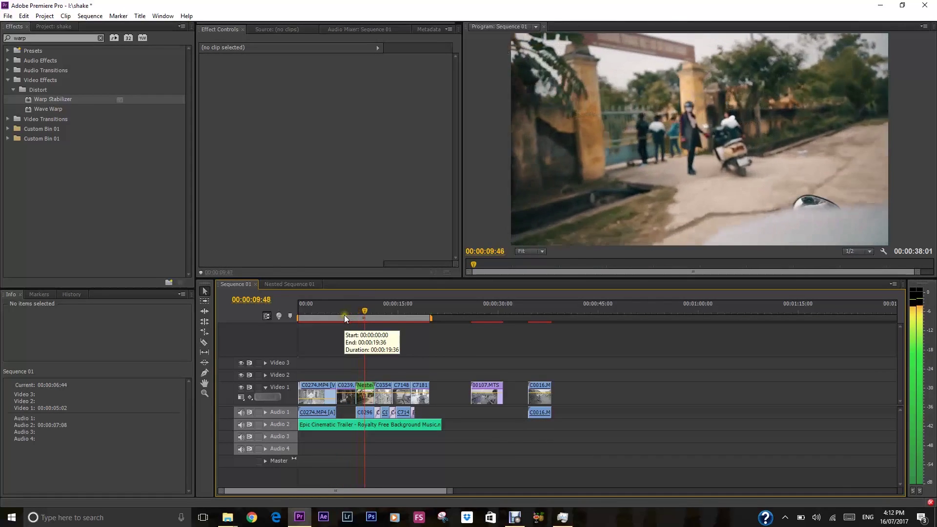
left_click_drag(342, 310, 316, 312)
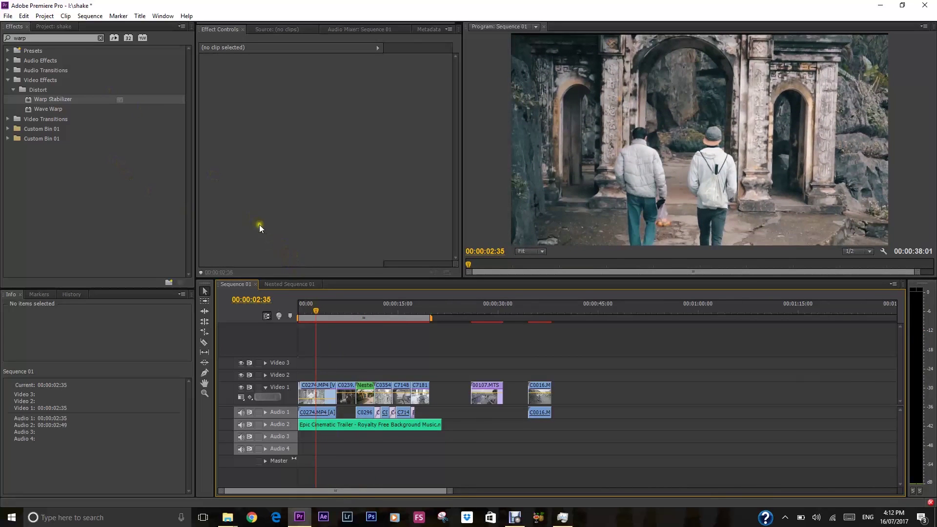
Search the Effects panel for Warp Stabilizer and apply it to clip C0274.MP4 on Video 1
left_click(43, 37)
key("BackSpace")
key("BackSpace")
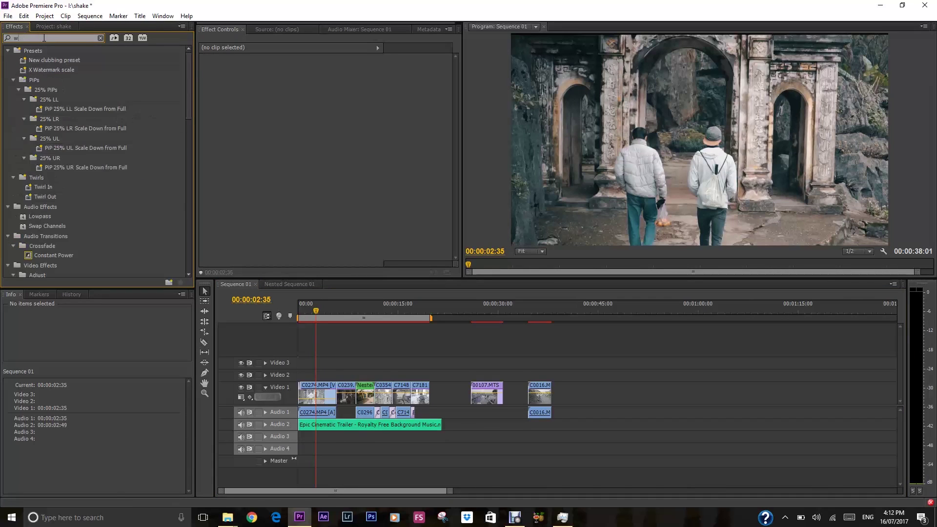
type("arp")
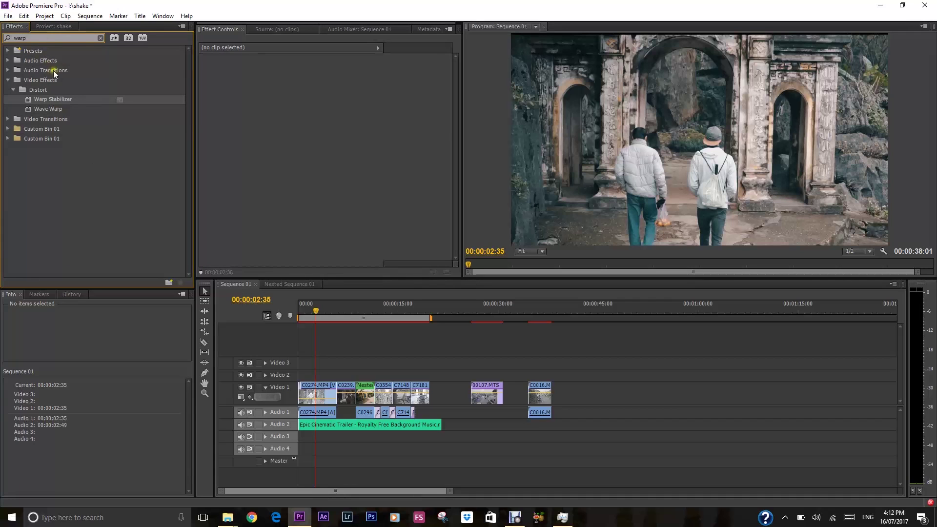
left_click_drag(62, 101, 324, 393)
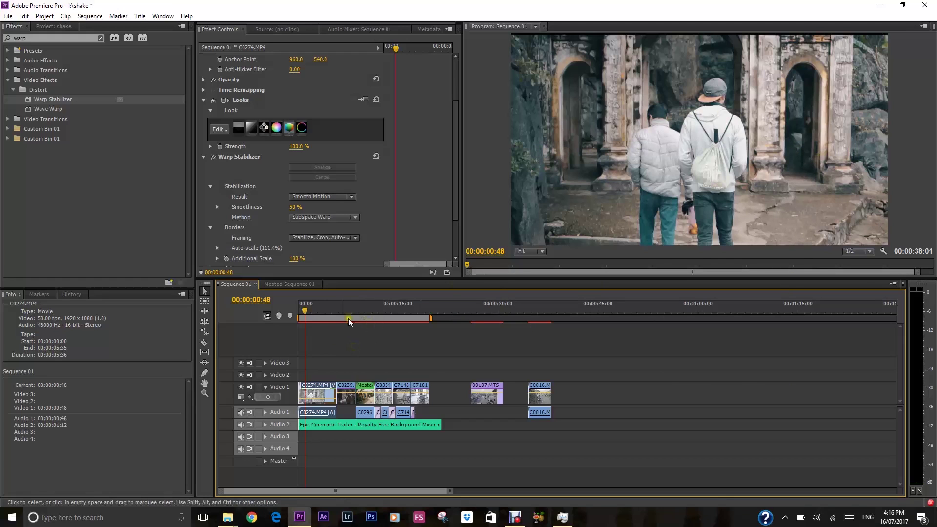
key("Home")
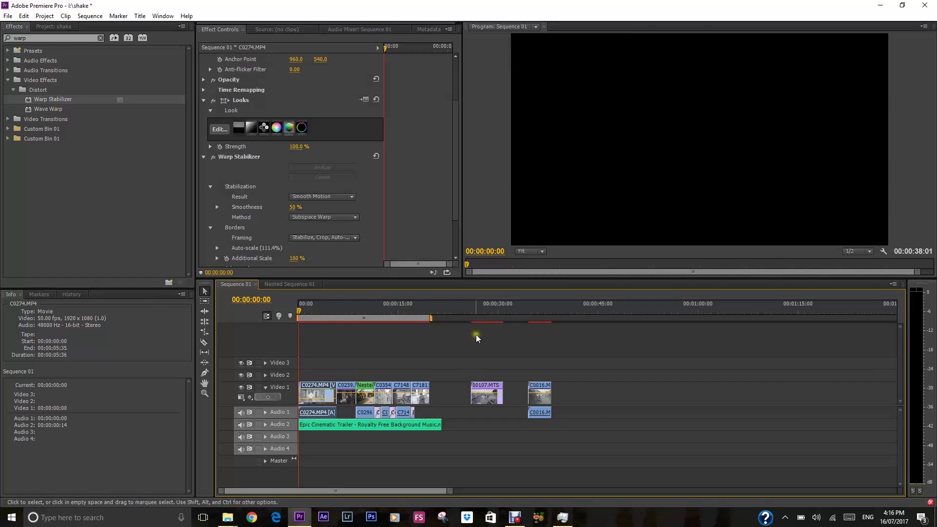
key("space")
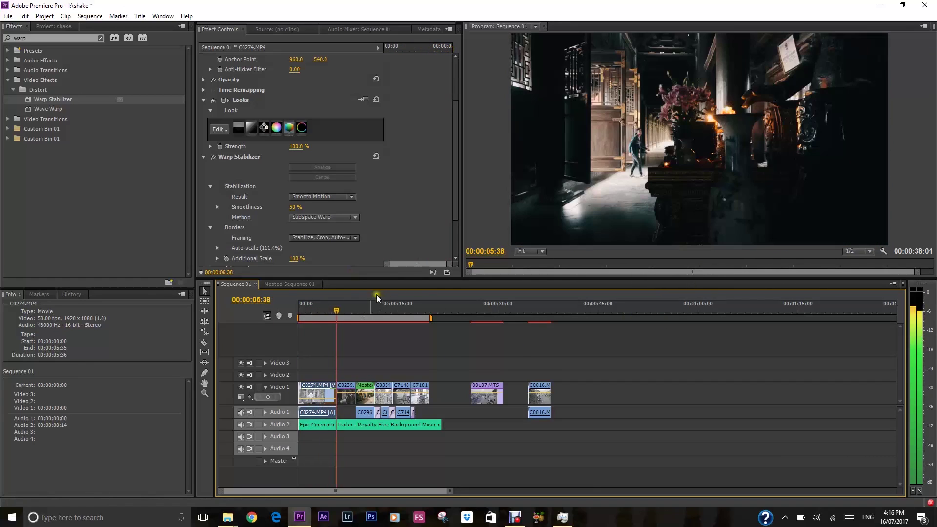
left_click_drag(334, 310, 306, 315)
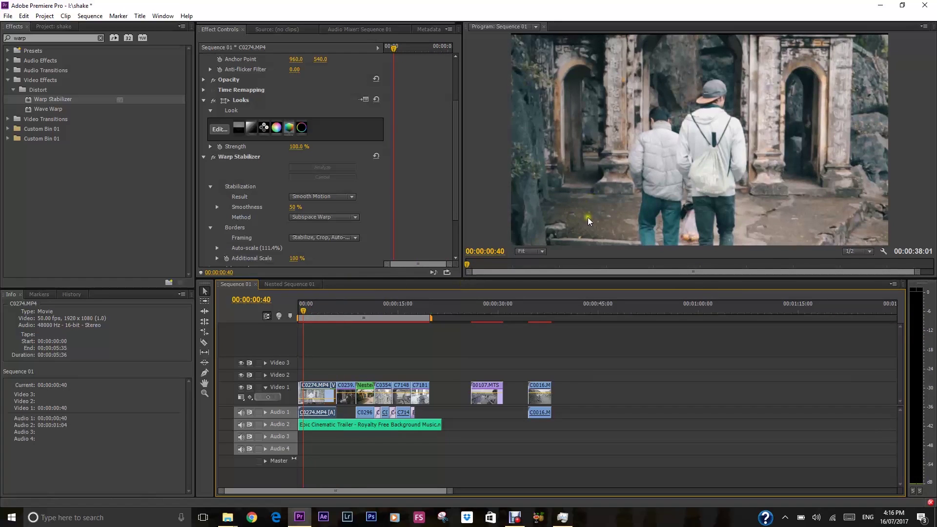
key("space")
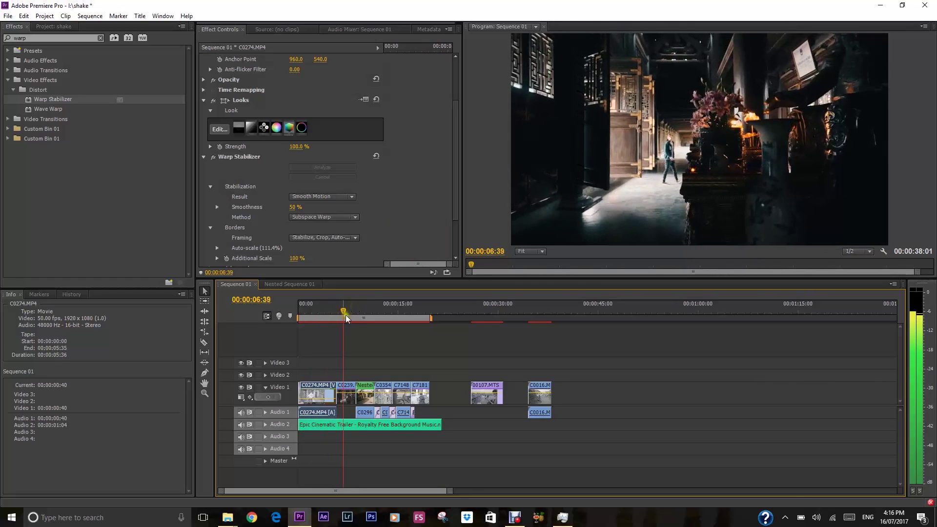
mouse_move(322, 312)
left_mouse_down()
mouse_move(306, 314)
mouse_move(317, 314)
left_mouse_up()
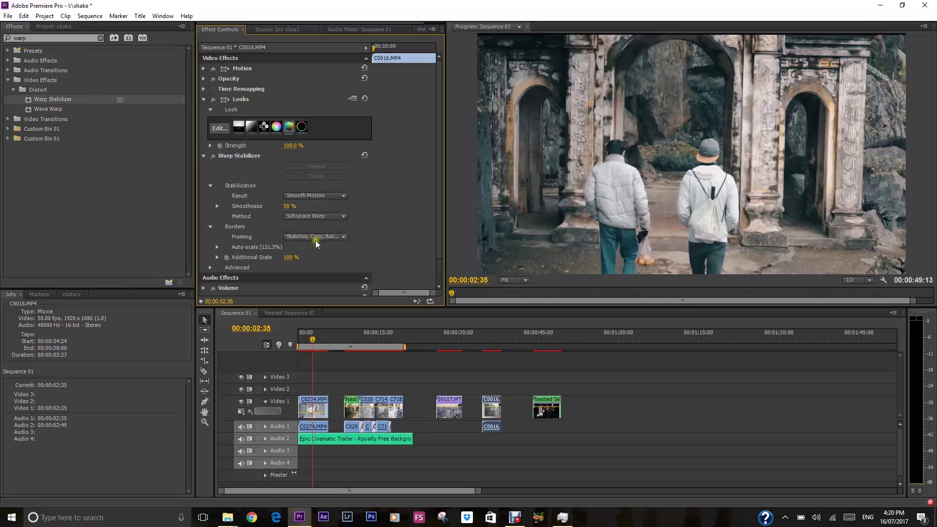
left_click(343, 237)
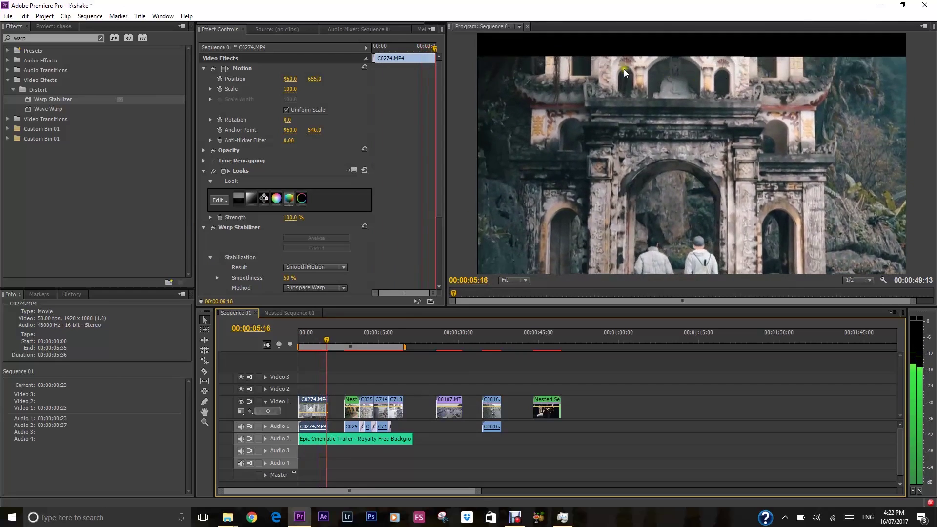
left_click_drag(333, 335, 315, 336)
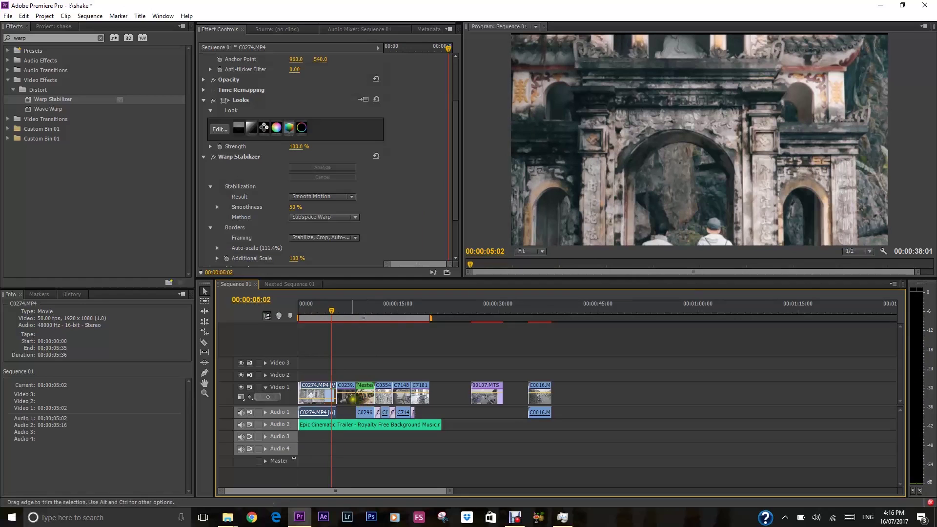
Play the sequence from 00:00:05:02, then park the playhead on the nested clip around 00:00:07:16
key("space")
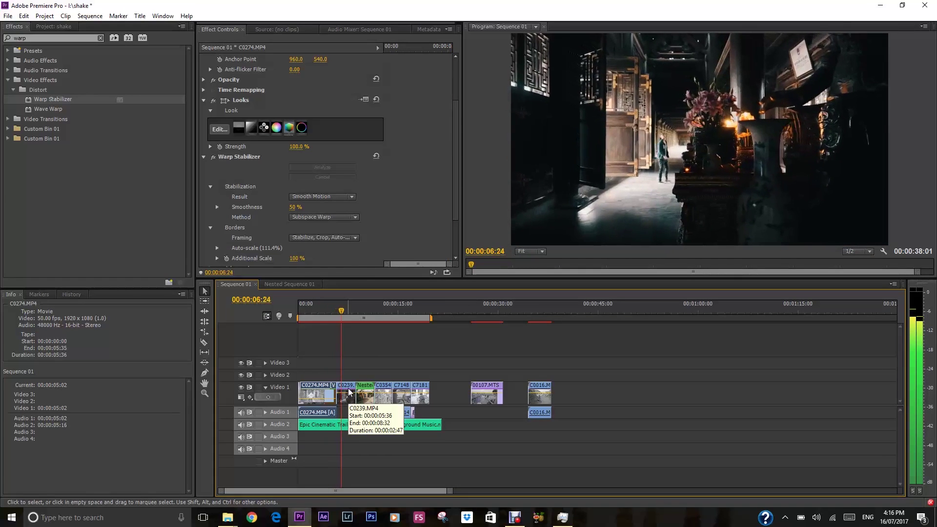
left_click(351, 311)
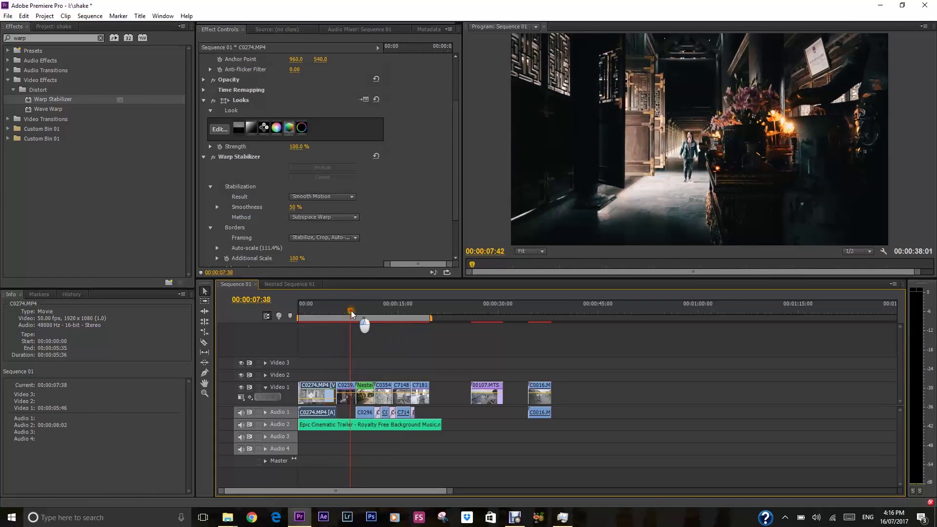
left_click_drag(350, 312, 367, 318)
left_click(367, 317)
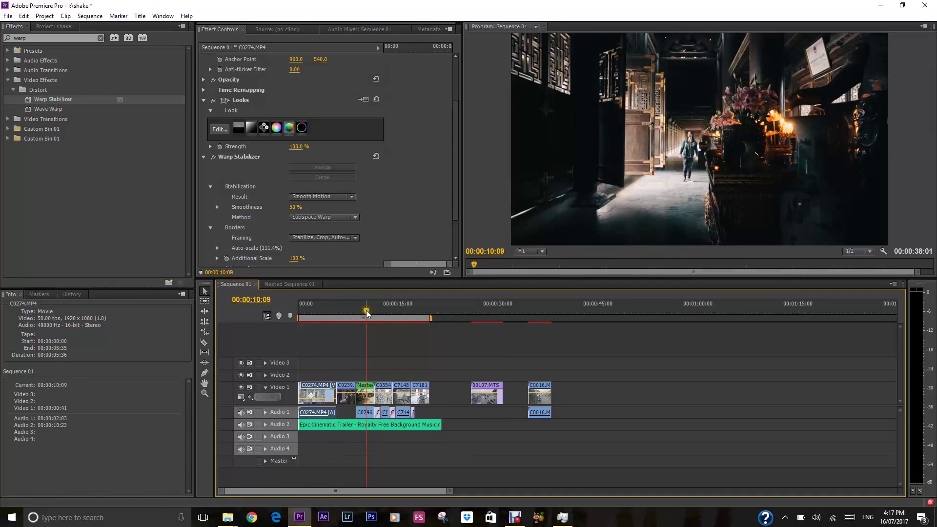
Show the nested clip's effect settings, play back the stabilized result, then select clip C0239
left_click(367, 389)
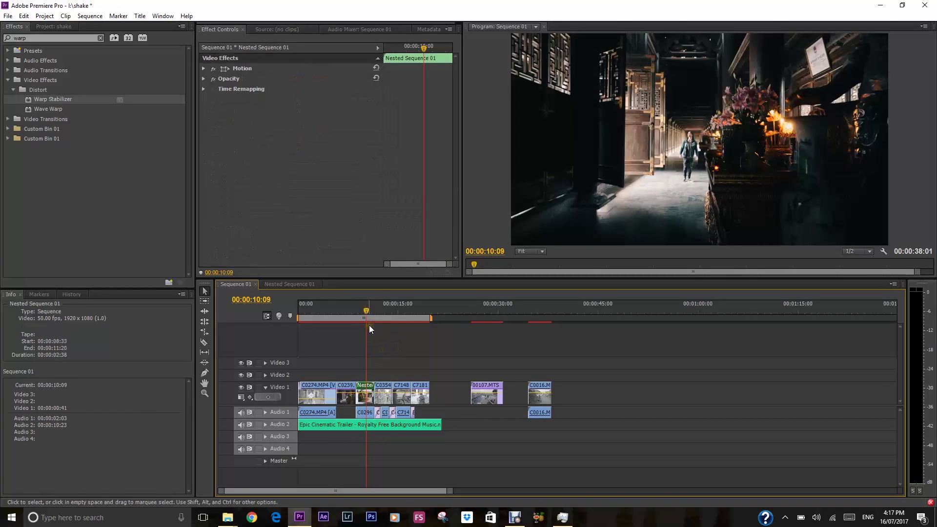
key("space")
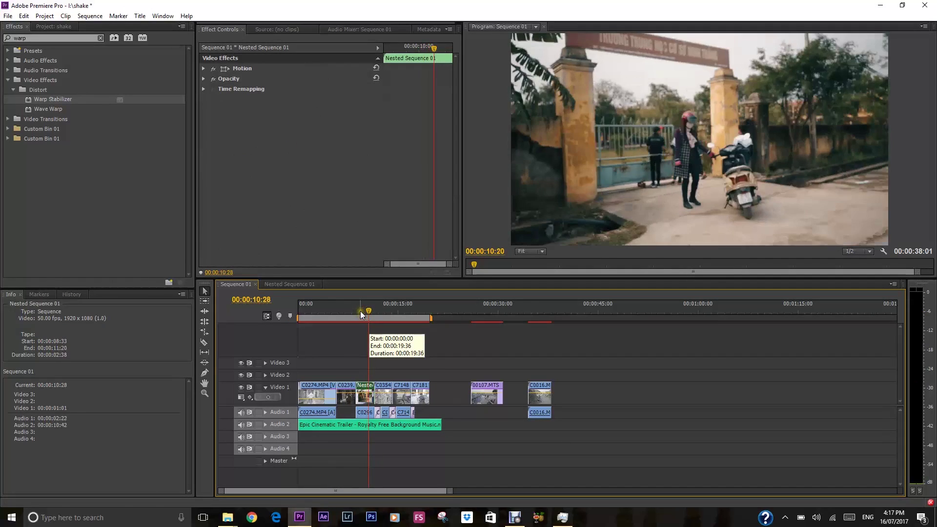
left_click(362, 312)
Move clip C0239 into the gap after C0016 without nesting it
left_click(349, 389)
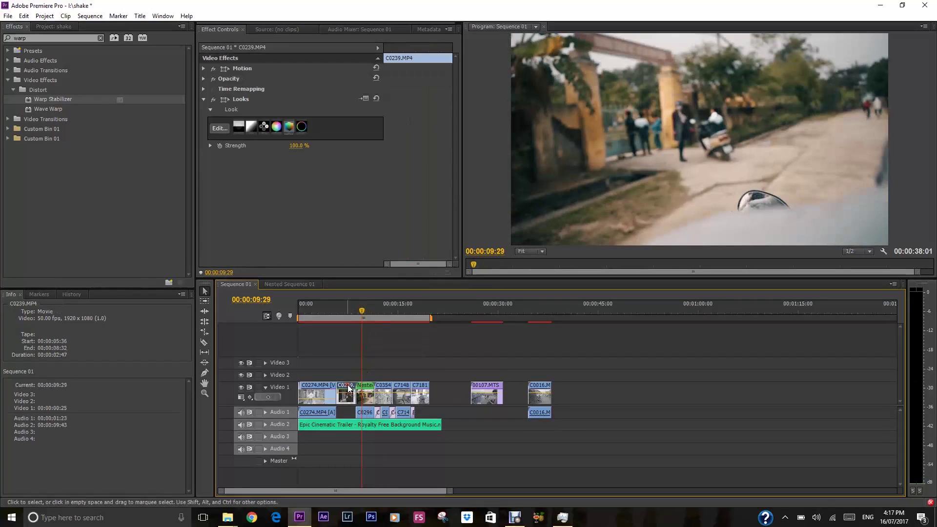
right_click(348, 389)
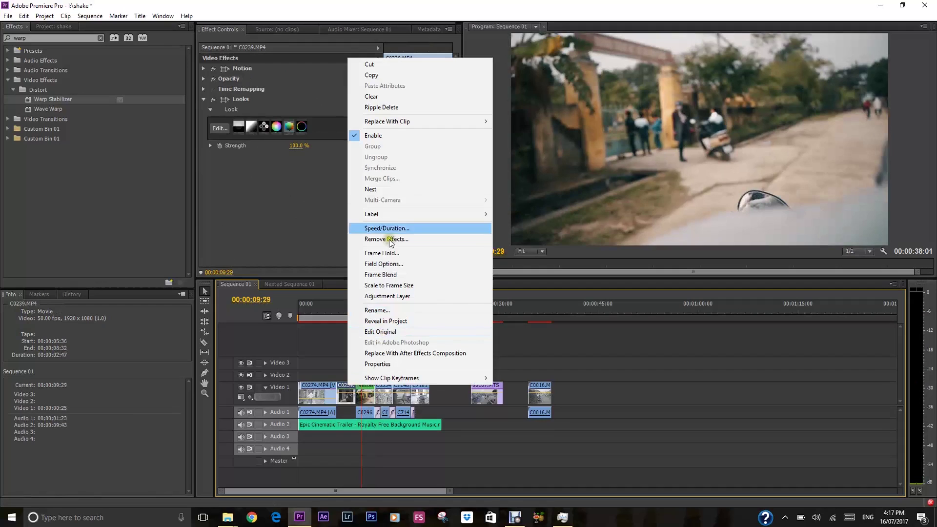
left_click(333, 351)
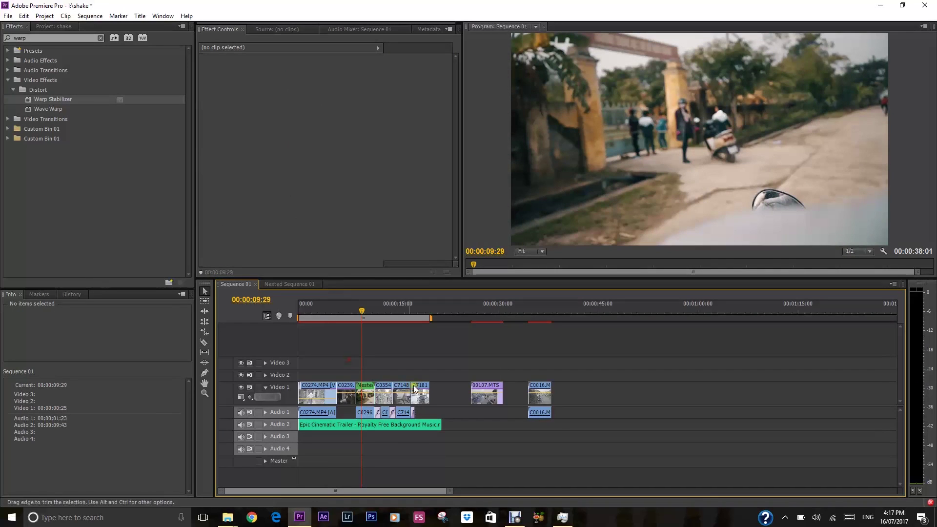
left_click_drag(349, 389, 601, 395)
left_click(598, 309)
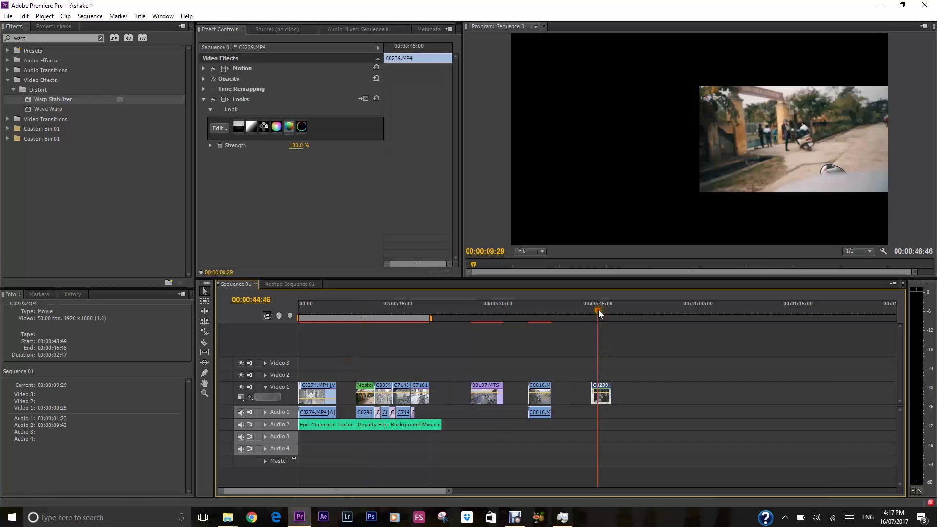
Rate-stretch C0239 to 55.68% speed, play it back, and drop Warp Stabilizer onto it
left_click(205, 332)
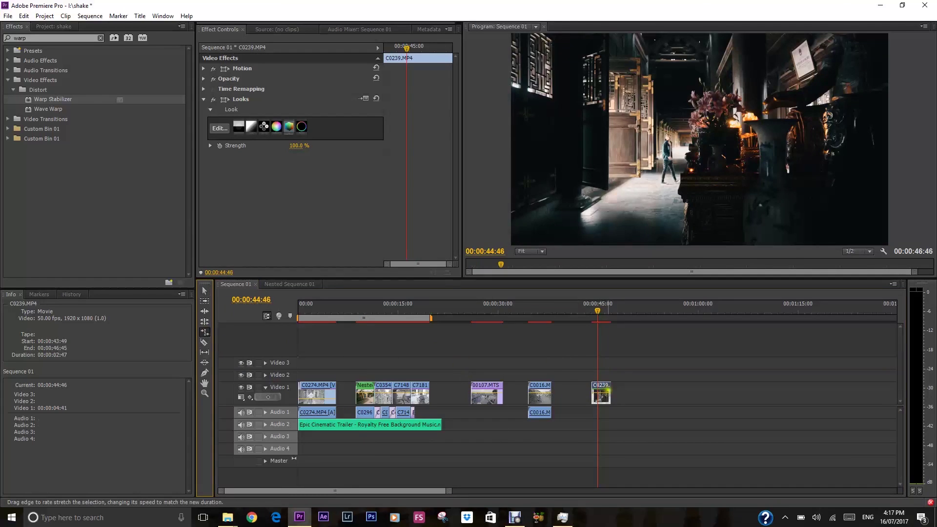
left_click_drag(607, 392, 626, 391)
key("v")
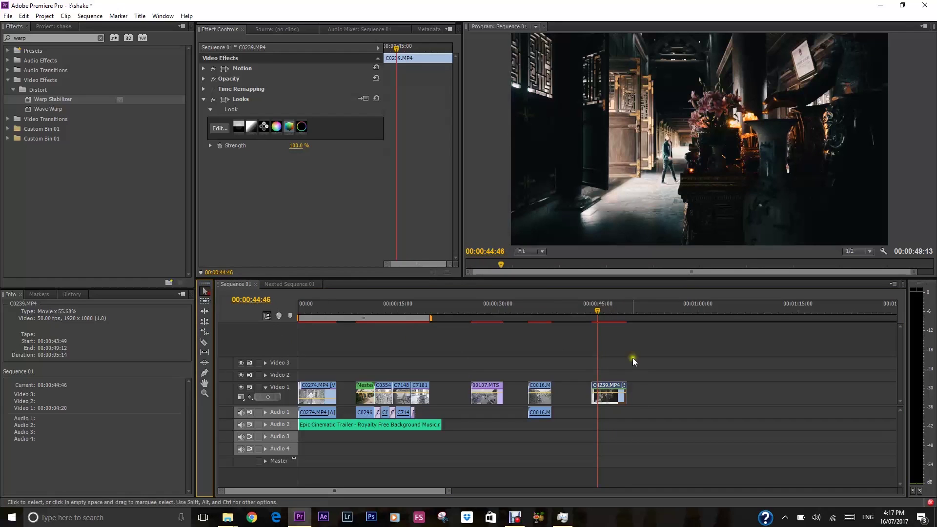
key("space")
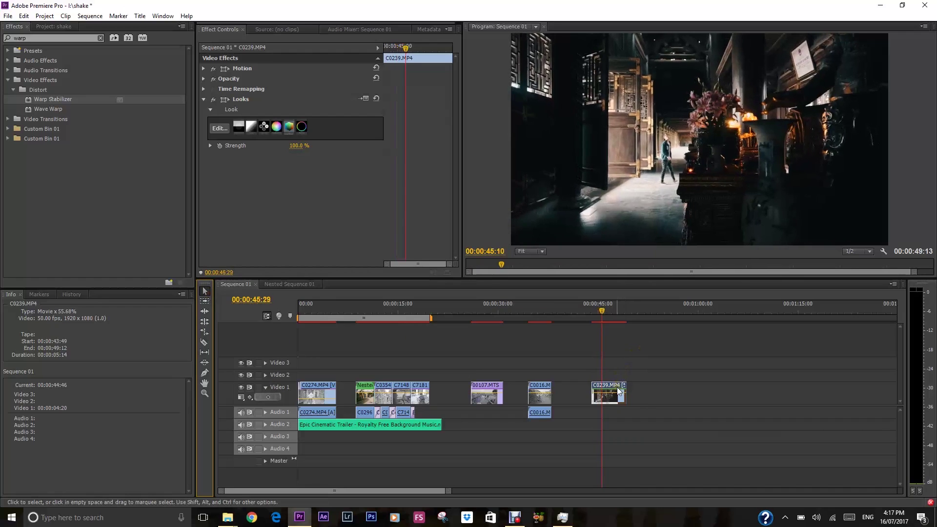
left_click_drag(53, 99, 615, 393)
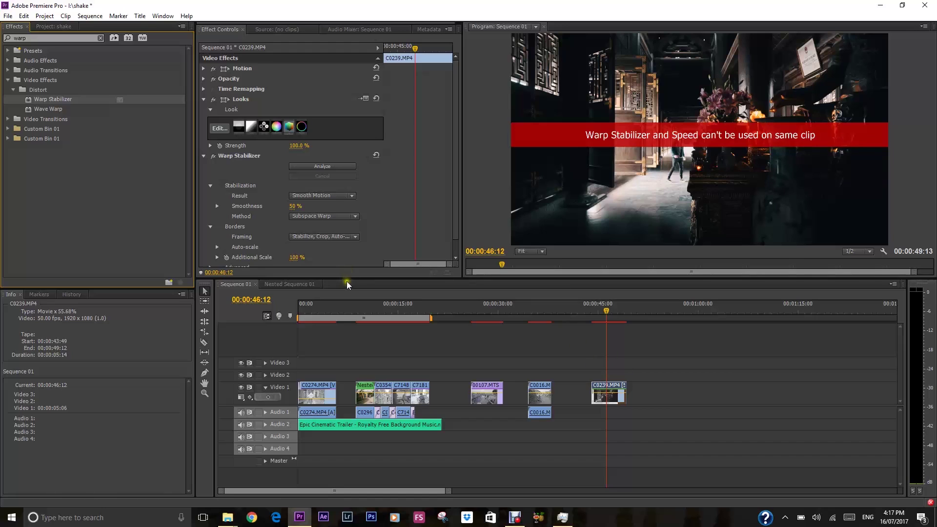
Undo the failed Warp Stabilizer and nest the slowed C0239 clip as Nested Sequence 02
key("ctrl+z")
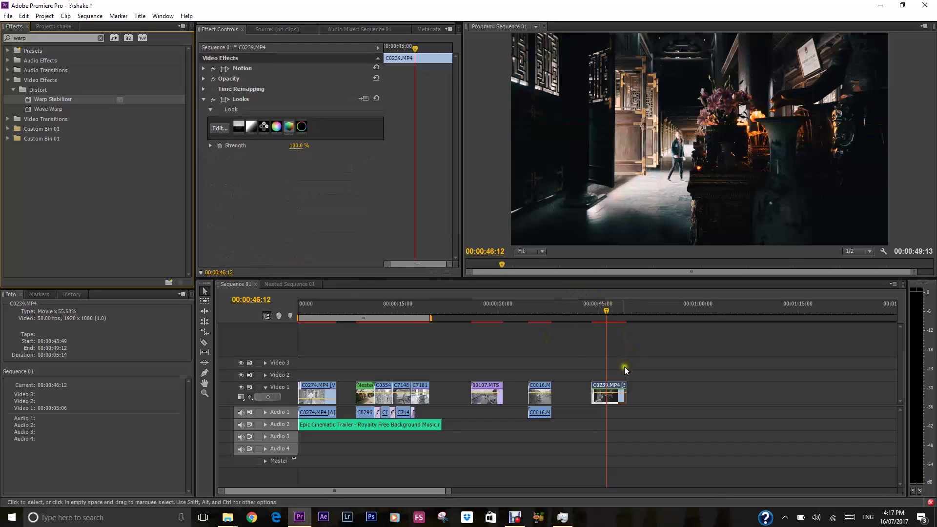
right_click(614, 389)
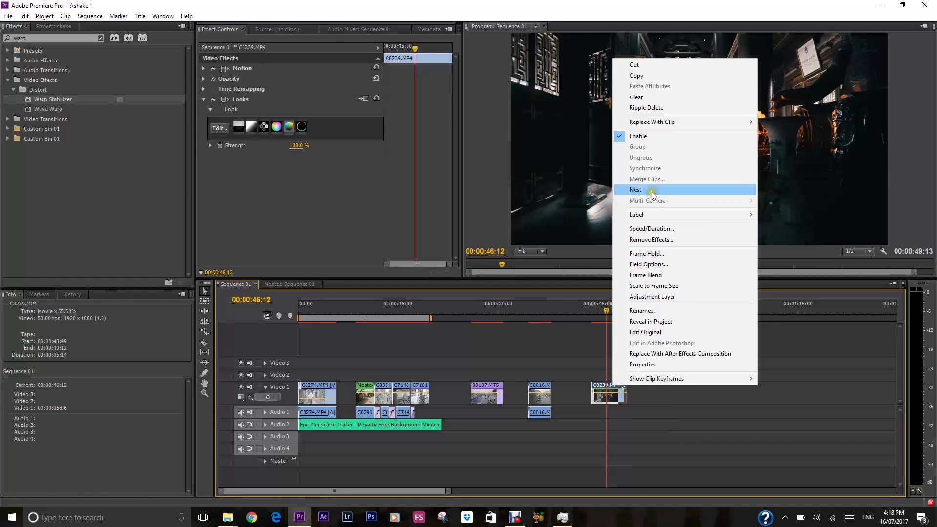
left_click(635, 190)
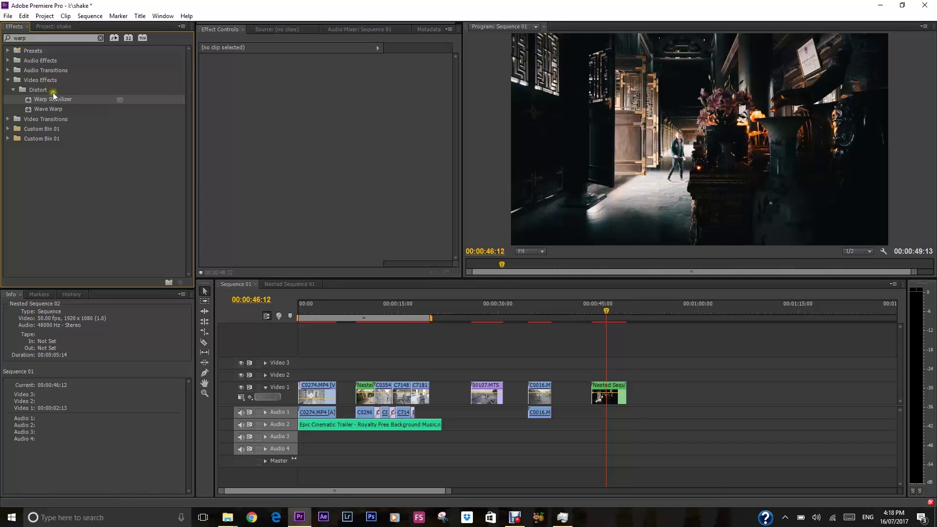
Apply Warp Stabilizer to Nested Sequence 02 and move the playhead into clip C0016
left_click_drag(57, 99, 612, 393)
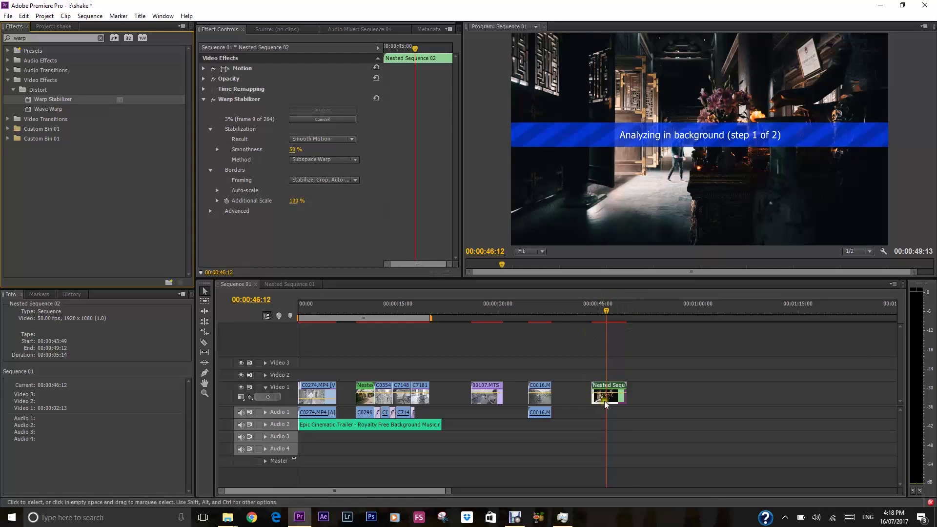
left_click(537, 311)
left_click(536, 312)
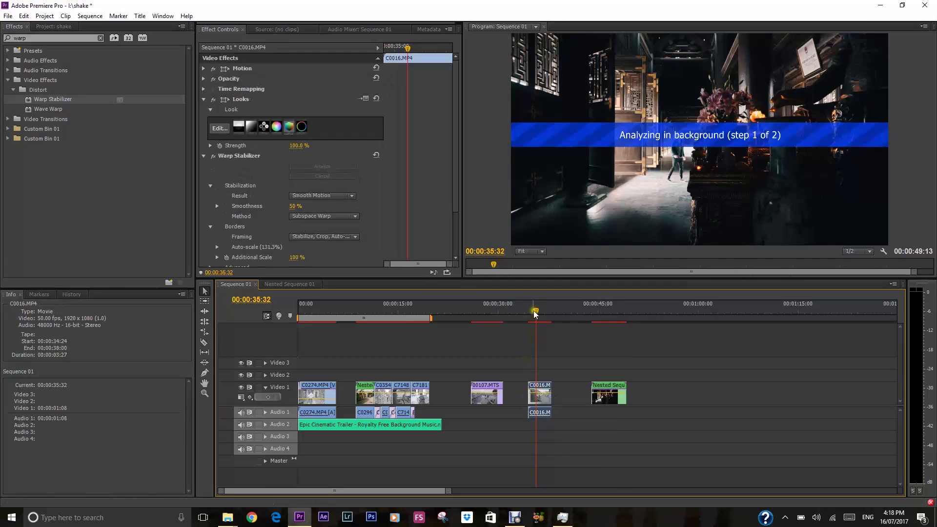
Inspect the stabilized C0016 motorbike shot at 00:00:34:41, 00:00:34:49 and 00:00:34:38
left_click(531, 313)
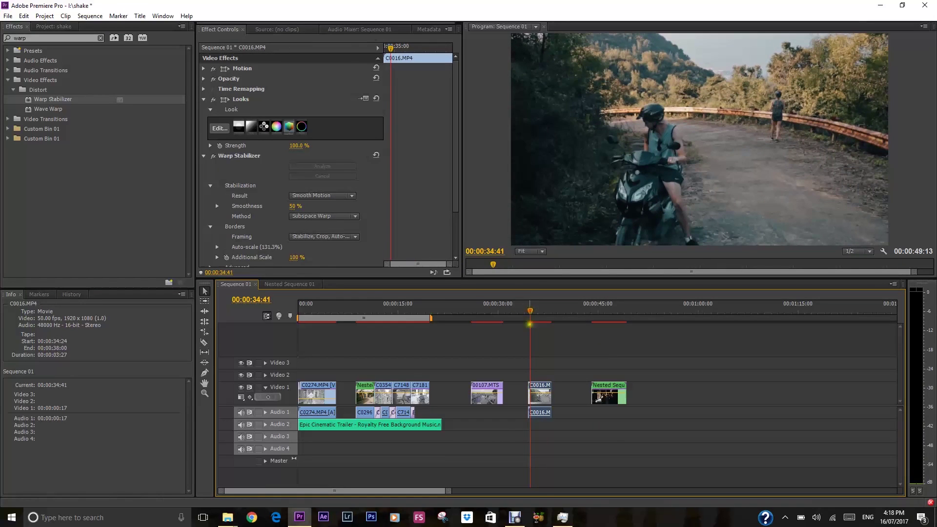
left_click(532, 315)
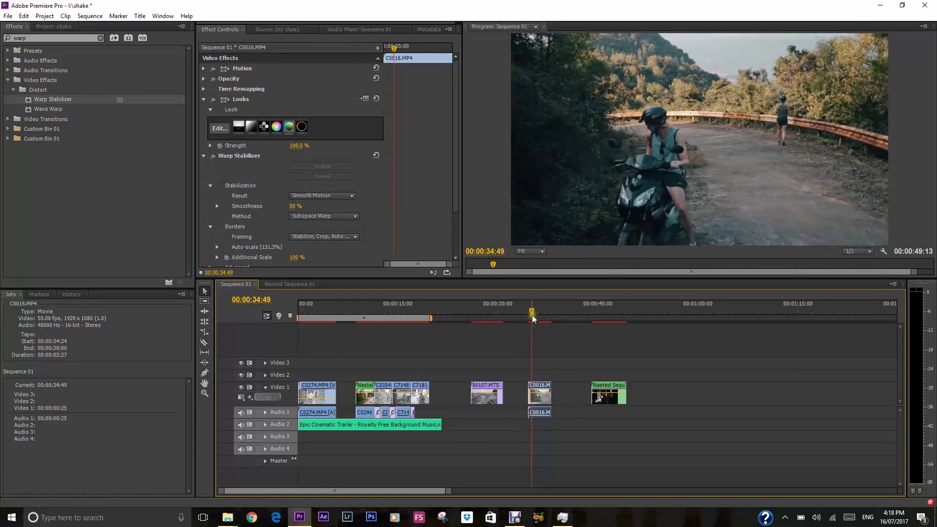
left_click(530, 313)
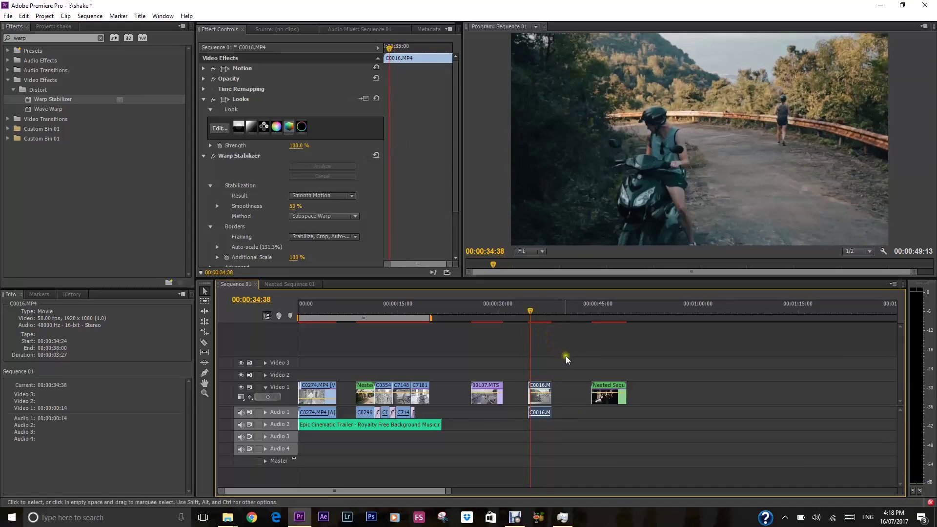